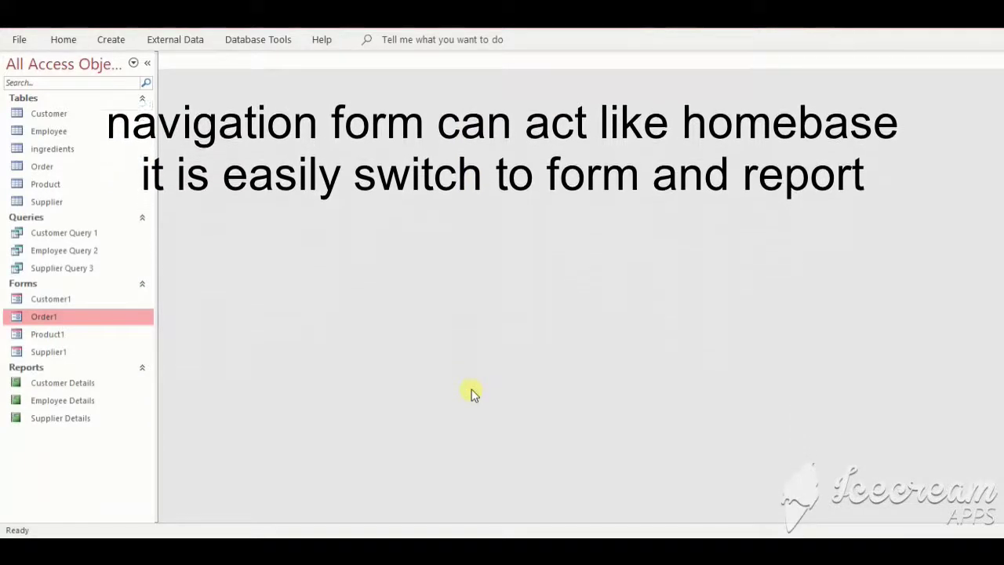
Create a navigation form with the Horizontal Tabs layout
left_click(127, 42)
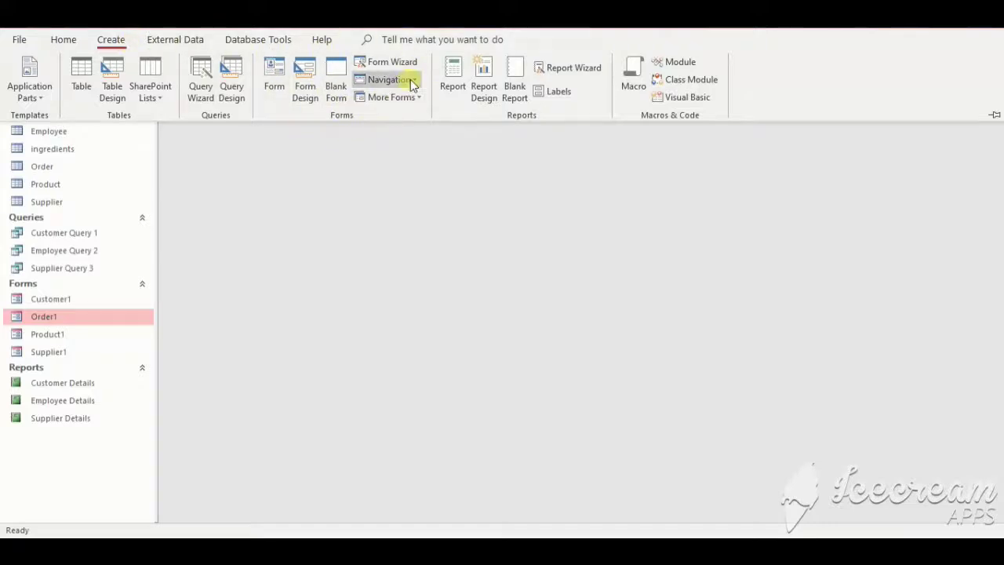
left_click(411, 81)
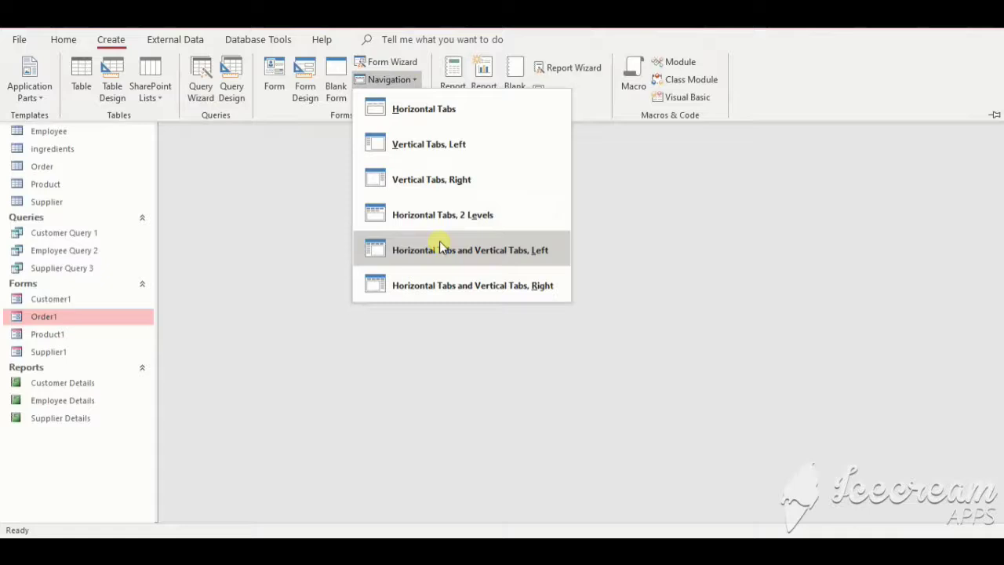
left_click(446, 123)
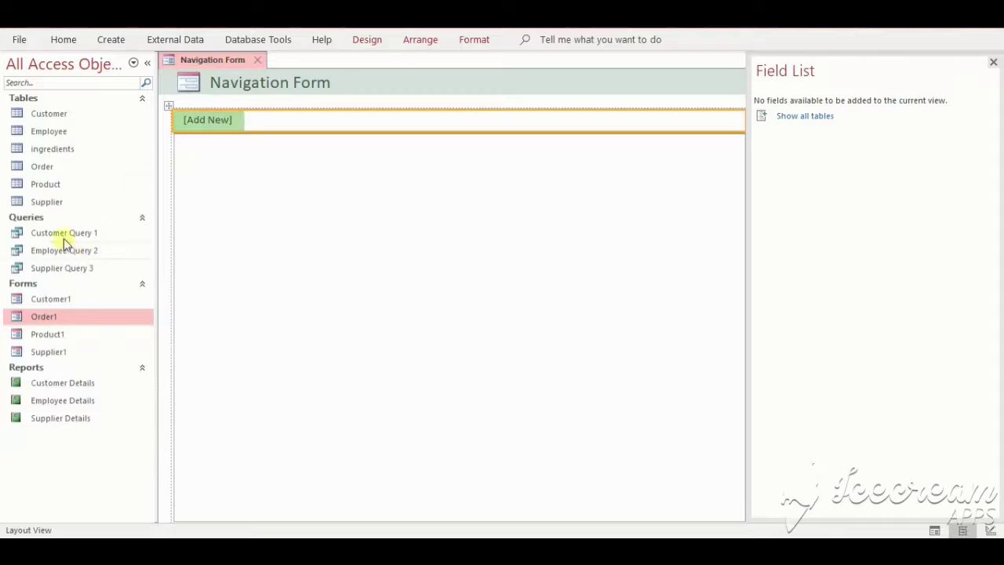
Add the Customer1 form, the Customer Details report and the Order1 form as tabs of the navigation form, in that order
left_click_drag(51, 304, 218, 128)
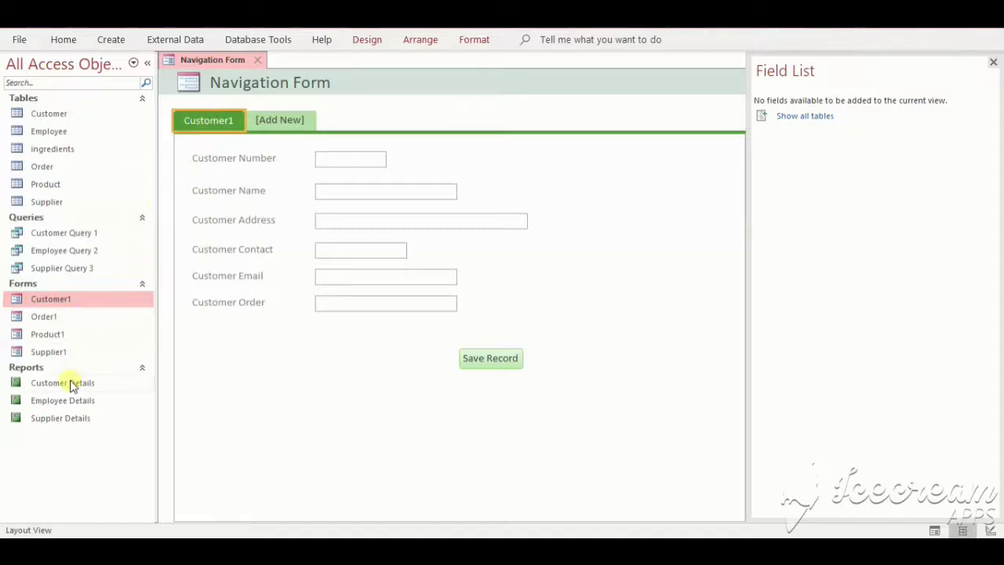
left_click_drag(70, 385, 288, 127)
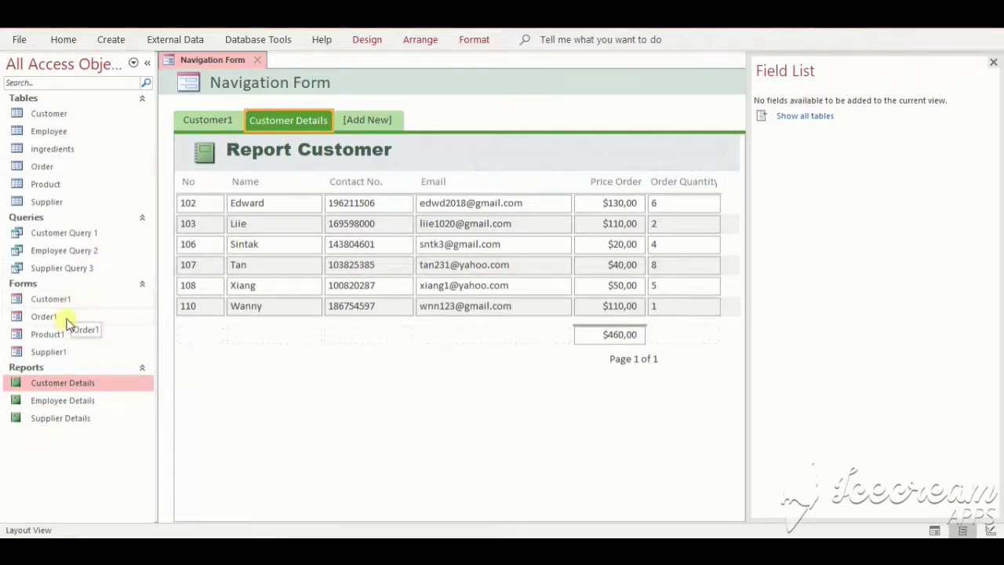
left_click_drag(68, 324, 367, 121)
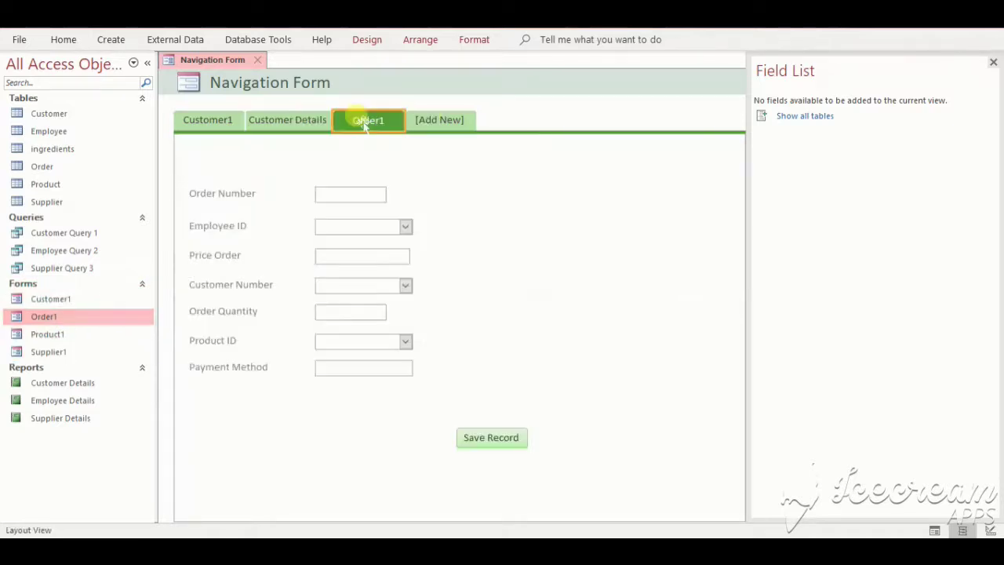
Show the Customer Details tab and save the navigation form under the name customers
left_click(312, 127)
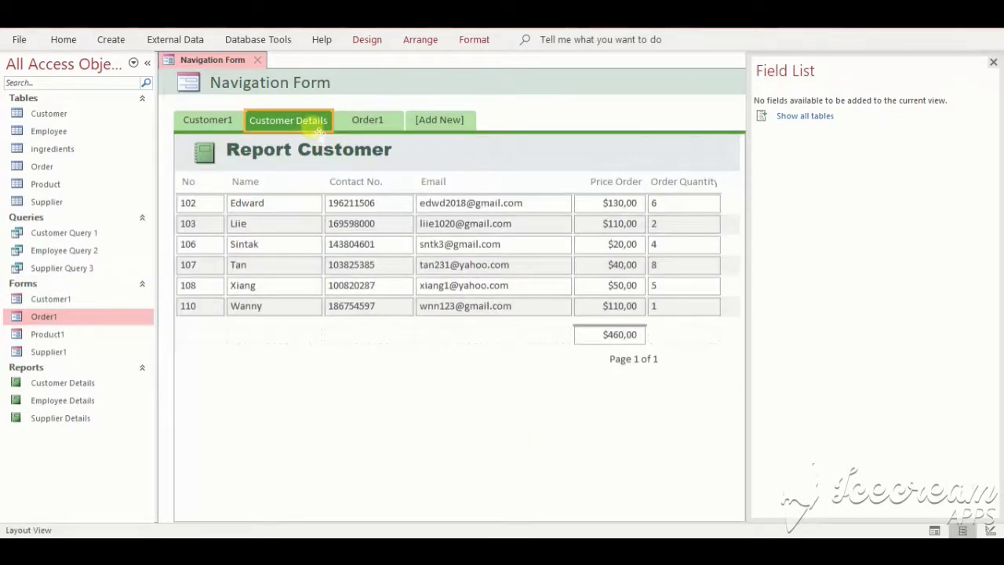
key("ctrl+s")
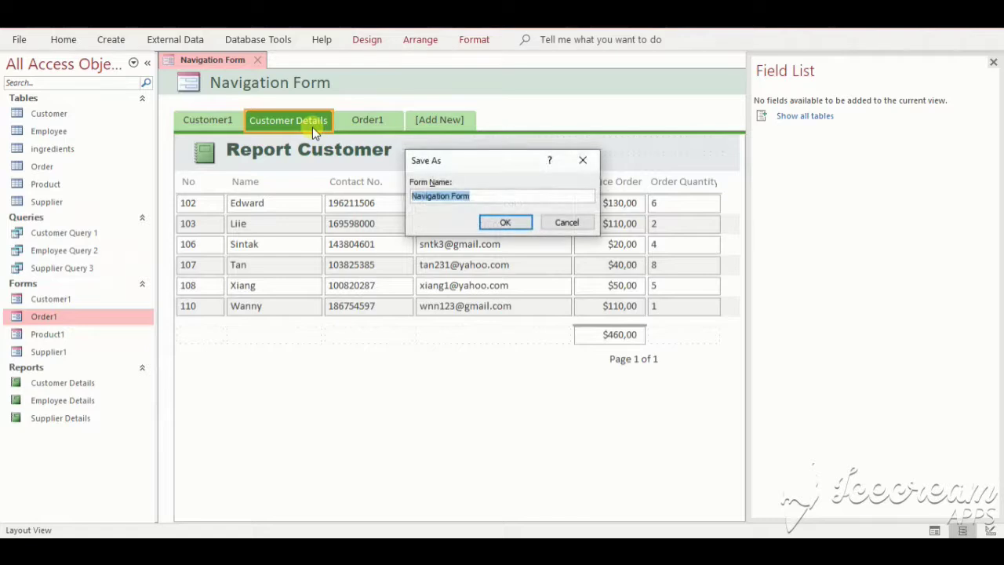
key("BackSpace")
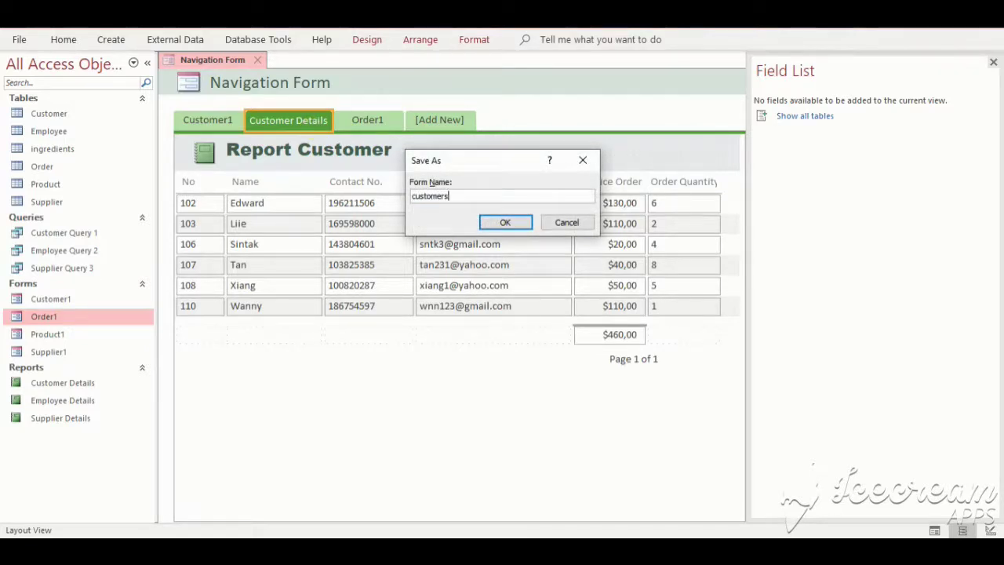
key("Return")
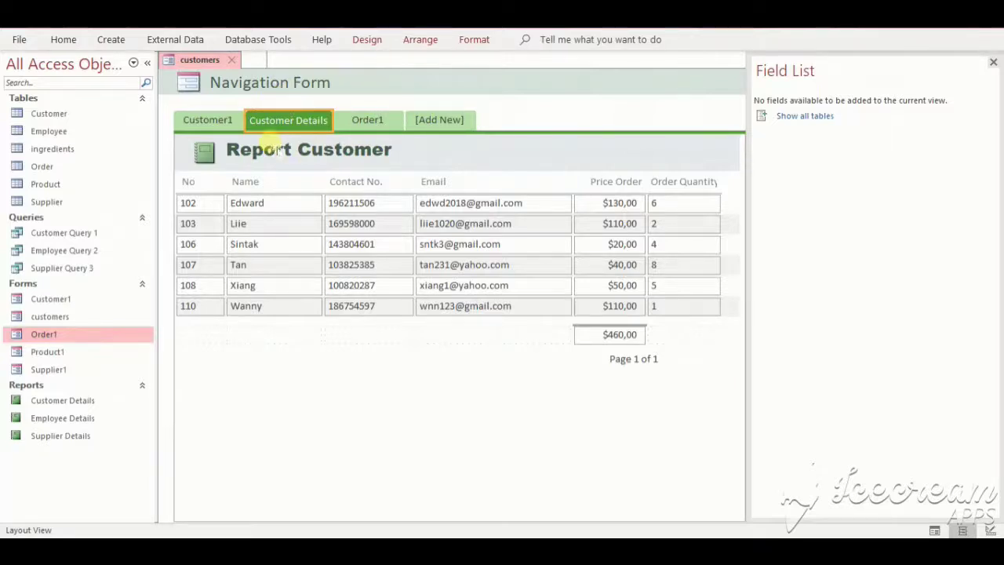
Replace the title text in the navigation form's header with "customer orders"
left_click(317, 84)
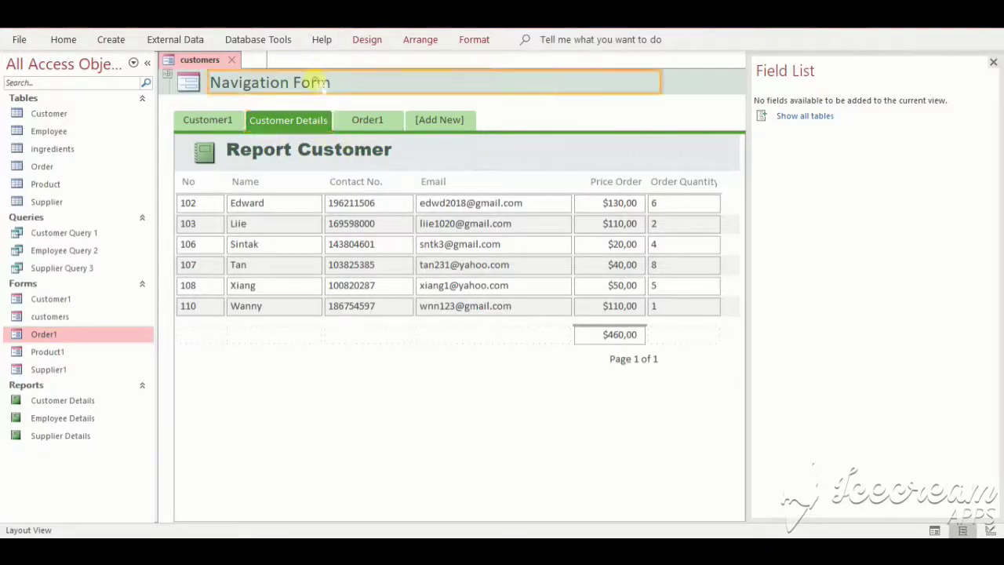
left_click(317, 83)
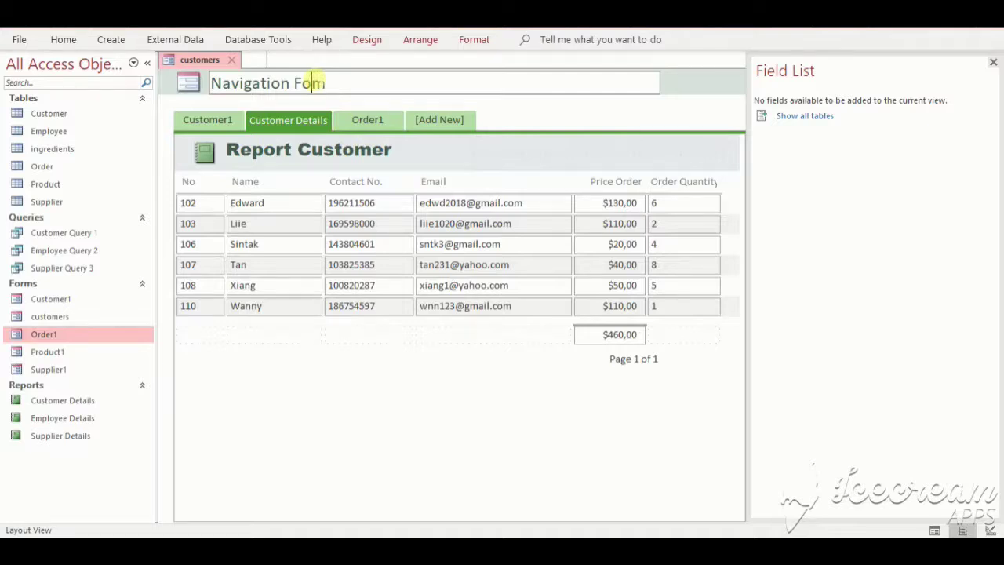
key("BackSpace")
key("BackSpace")
key("BackSpace")
key("BackSpace")
key("BackSpace")
key("BackSpace")
key("BackSpace")
key("BackSpace")
key("BackSpace")
key("BackSpace")
key("BackSpace")
key("BackSpace")
key("BackSpace")
key("BackSpace")
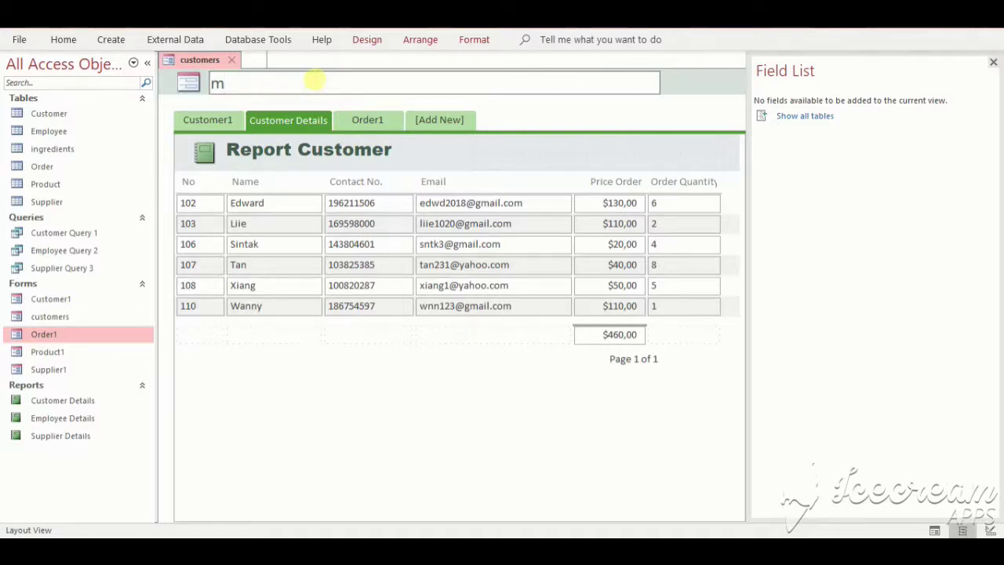
type("customer orders")
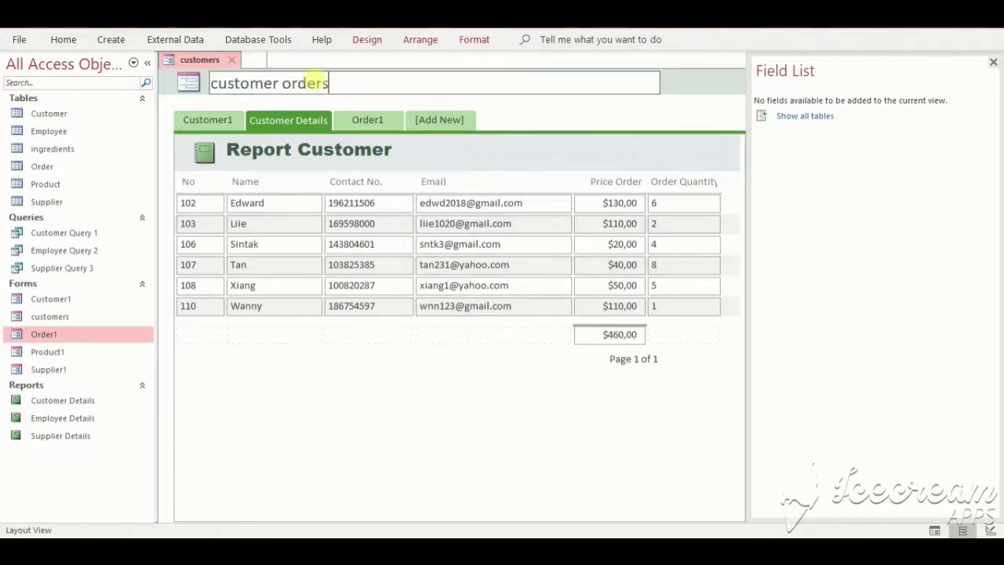
key("Return")
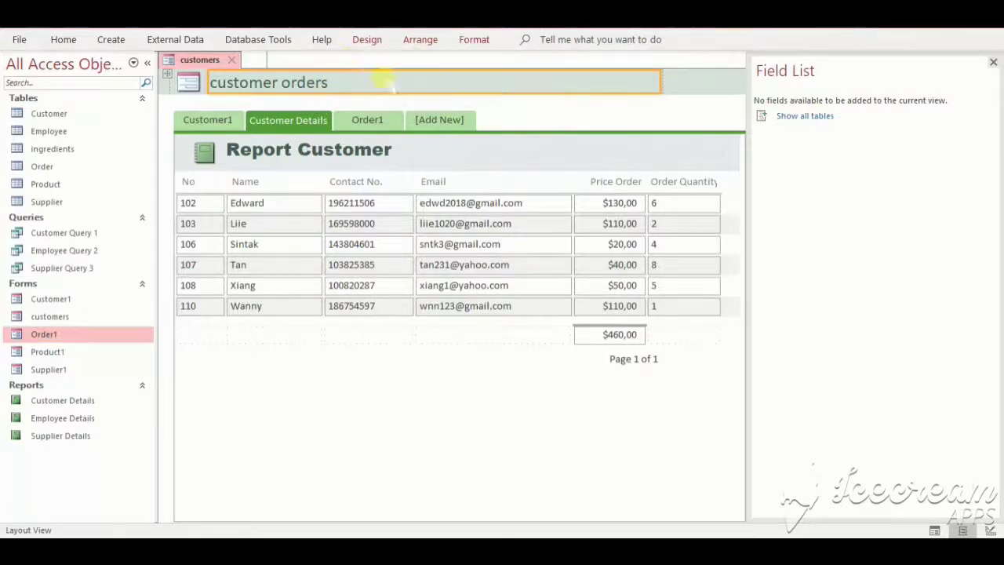
Set the Caption property of the navigation form to "customer orders" and close the Property Sheet
right_click(390, 85)
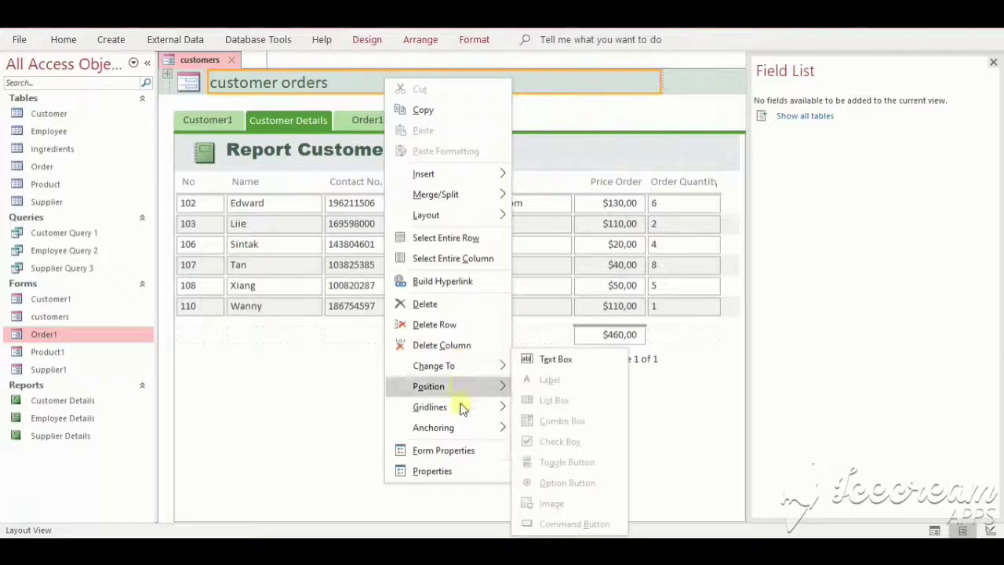
left_click(454, 453)
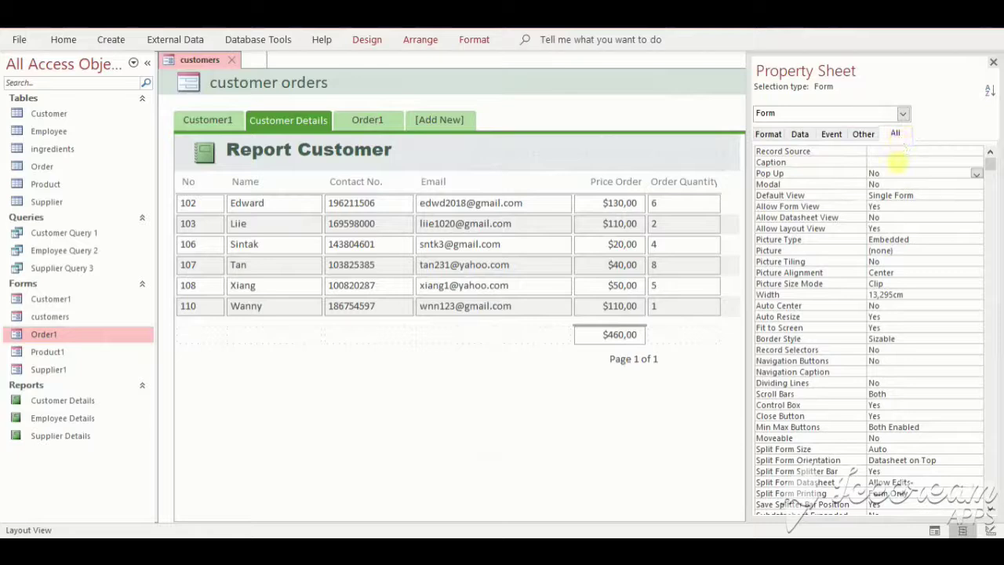
left_click(897, 162)
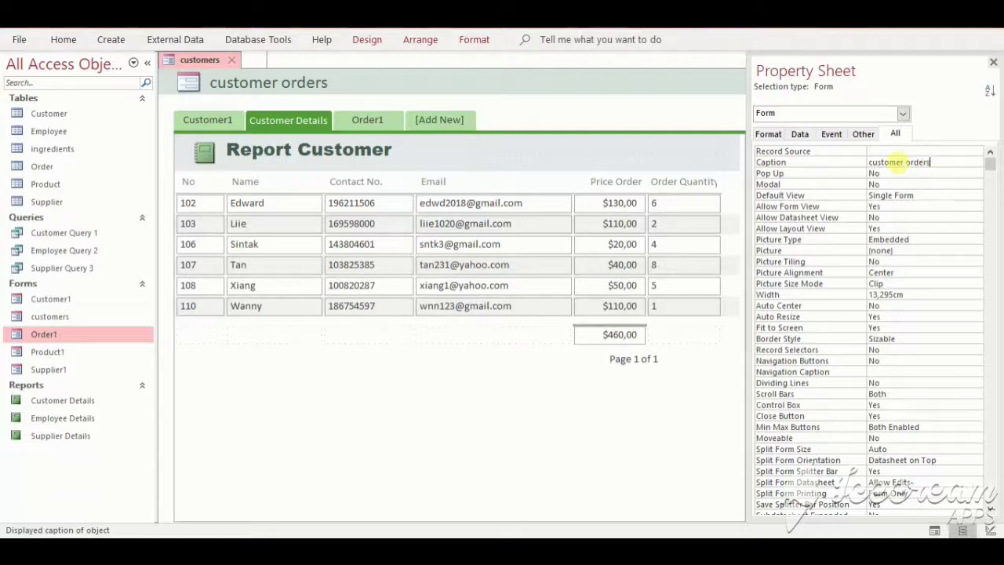
key("Return")
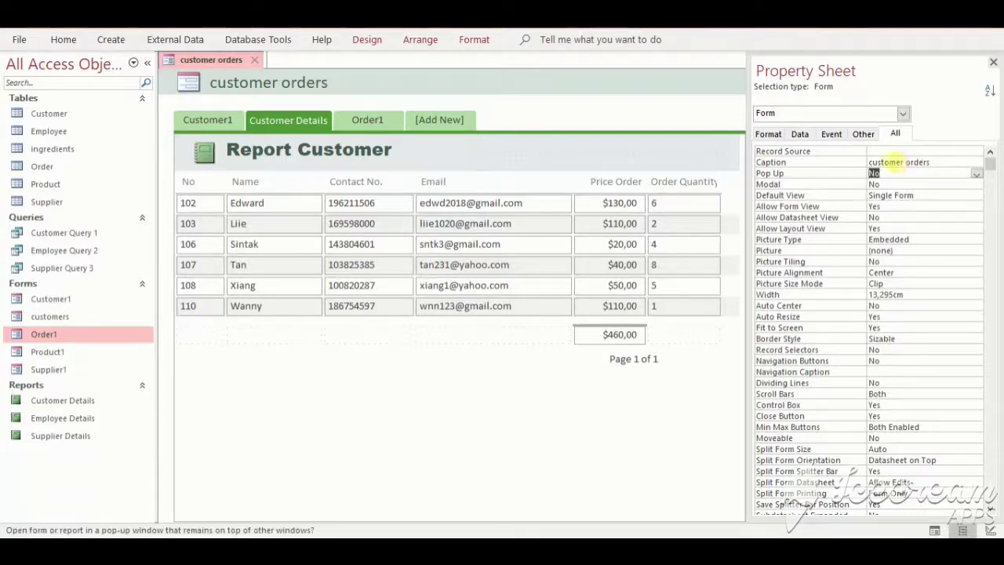
left_click(992, 63)
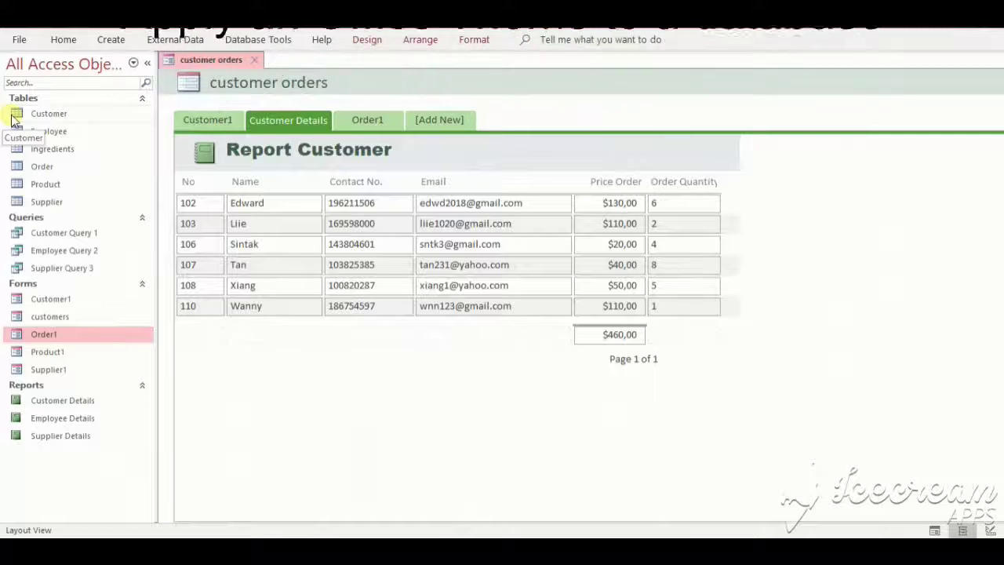
Apply the blue Office theme with the patterned edge, last in the gallery's first row, to the database
left_click(371, 40)
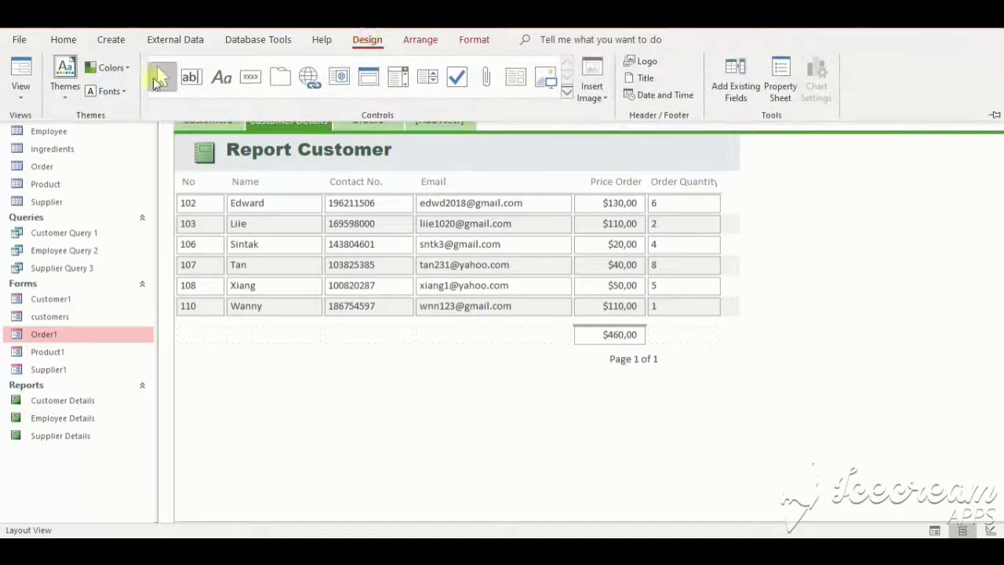
left_click(69, 88)
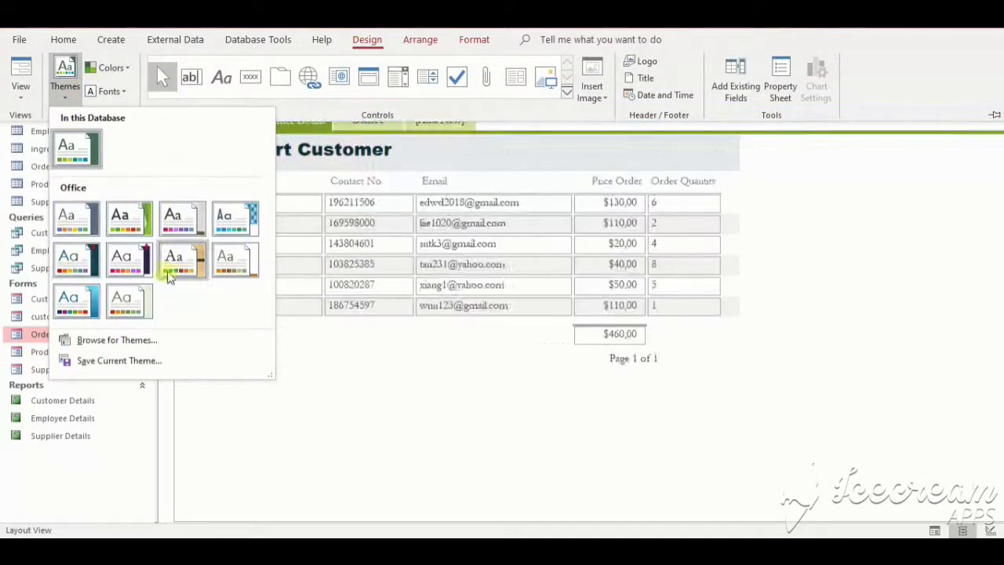
left_click(237, 234)
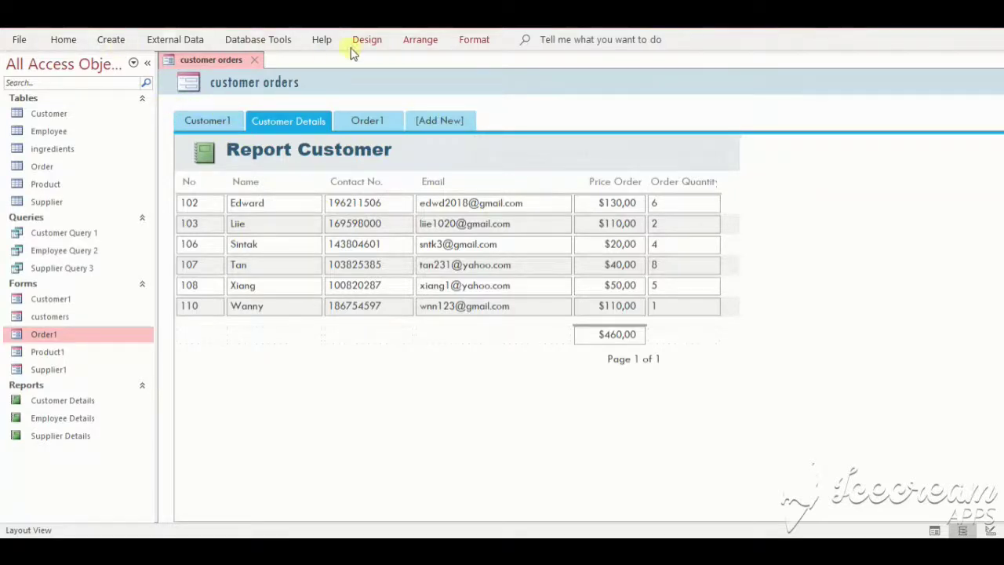
Change the theme colors to Yellow and the theme fonts to Calibri
left_click(380, 40)
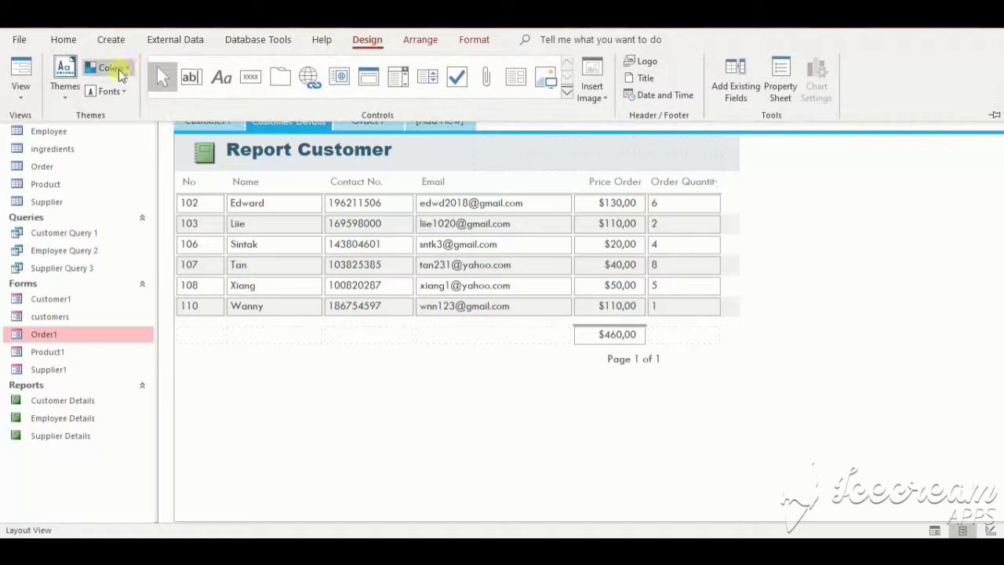
left_click(119, 69)
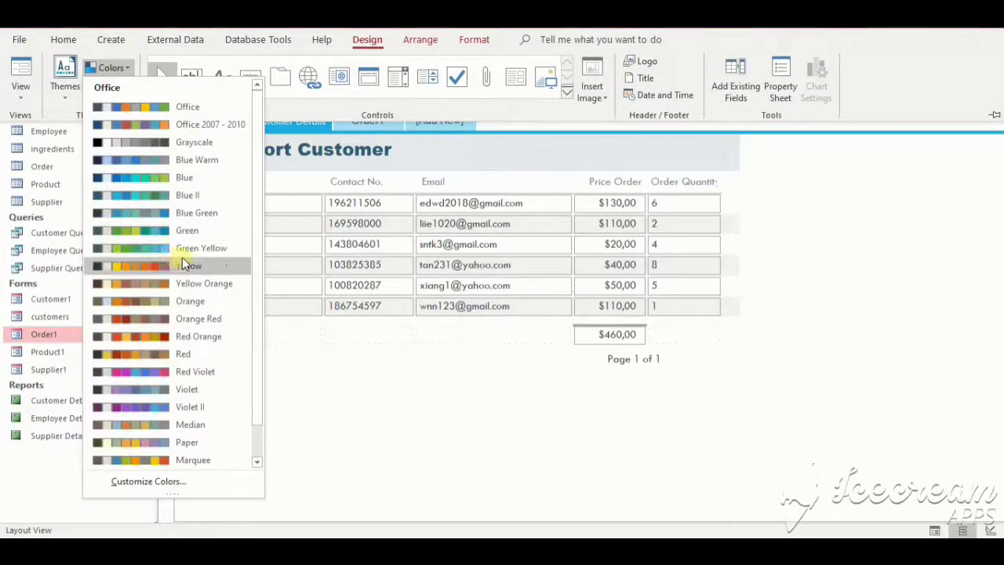
left_click(182, 265)
left_click(104, 91)
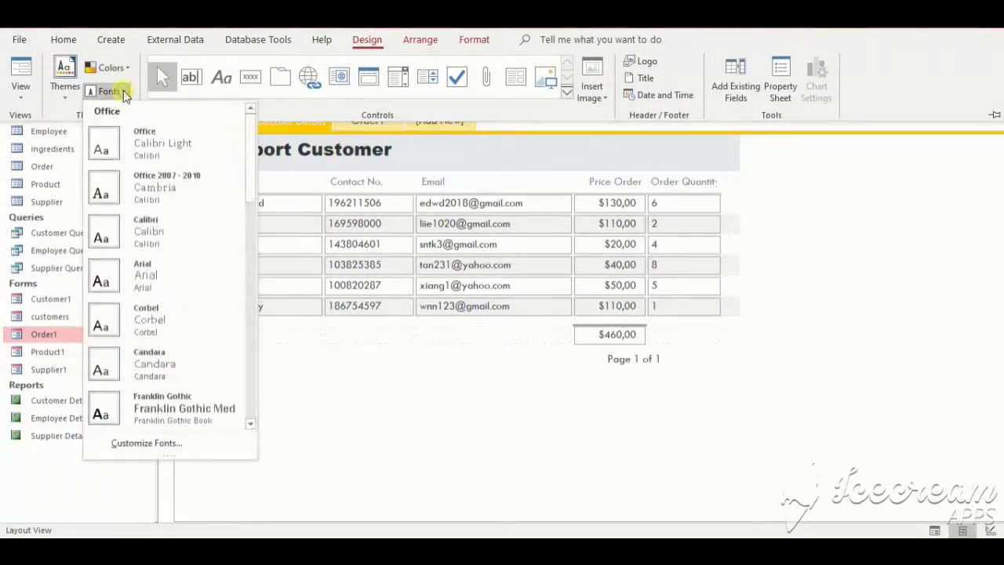
left_click(165, 224)
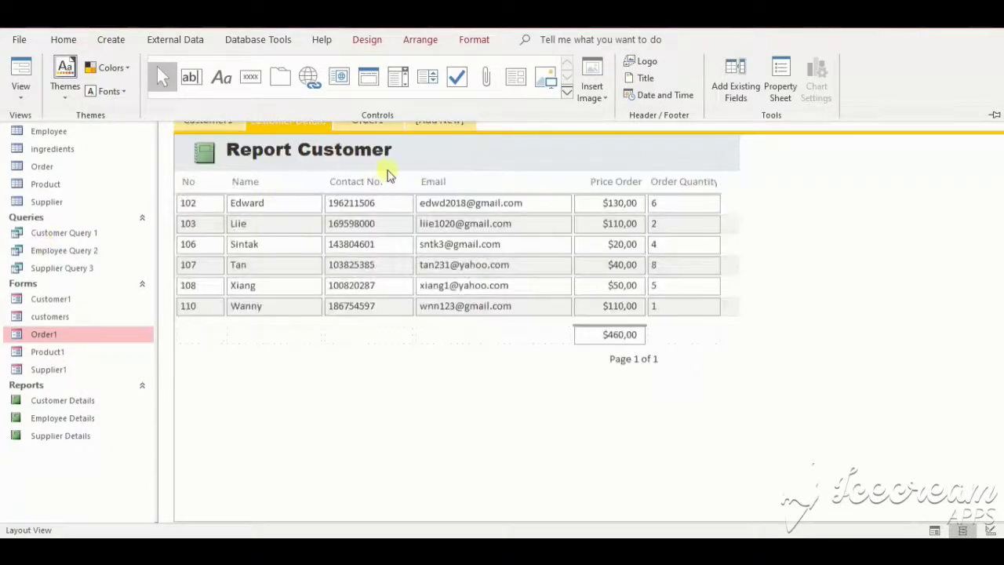
Switch the navigation form to the Customer1 tab, saving the design changes to the Customer Details report
left_click(298, 136)
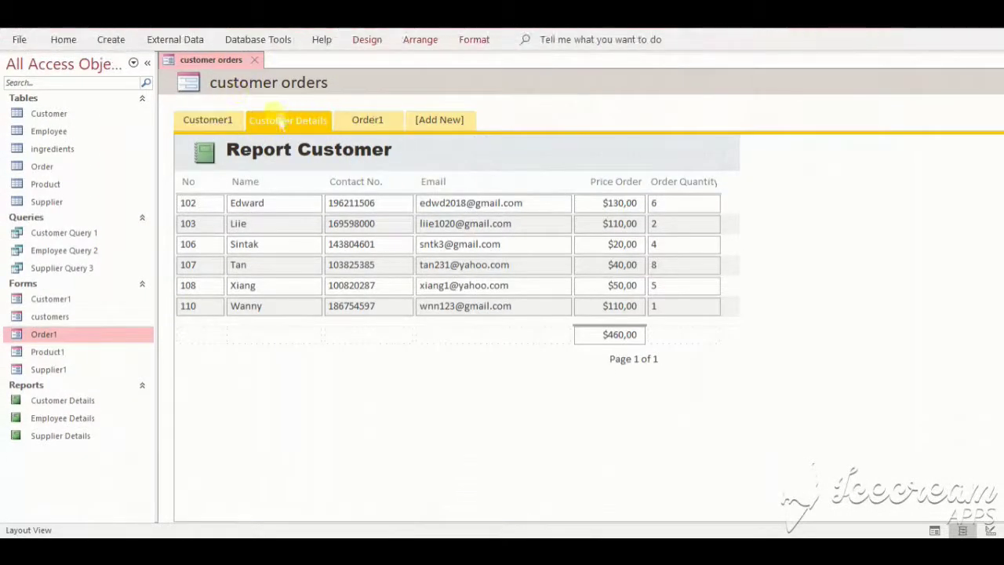
left_click(203, 122)
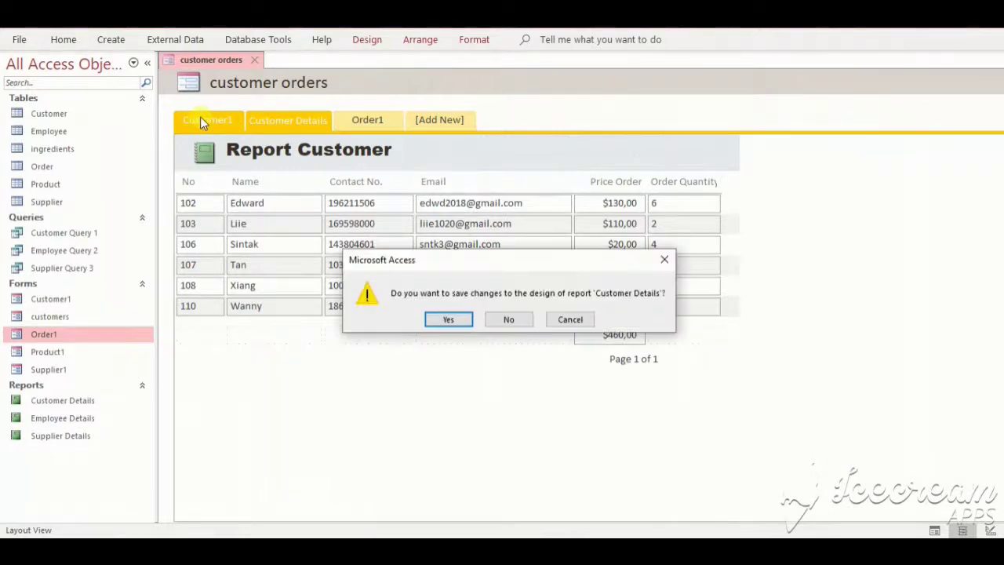
left_click(461, 320)
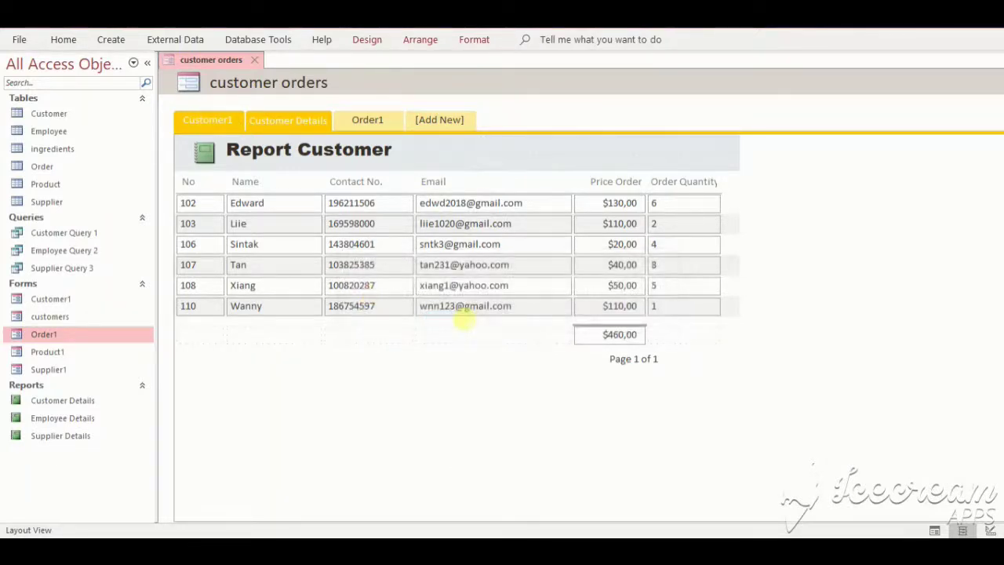
Apply the pale yellow Quick Style from the fourth row of theme styles to the Customer1 navigation tab
left_click(479, 40)
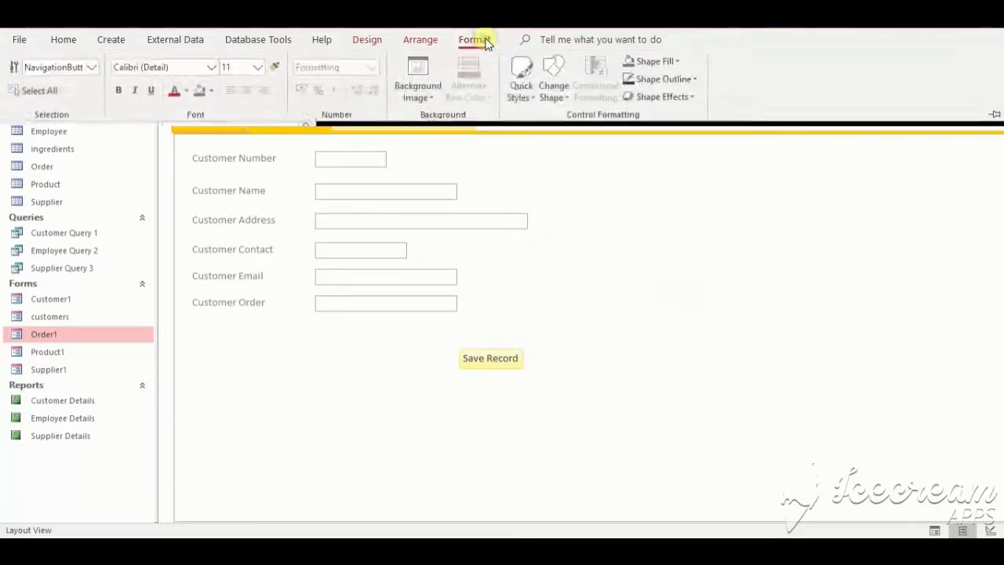
left_click(513, 101)
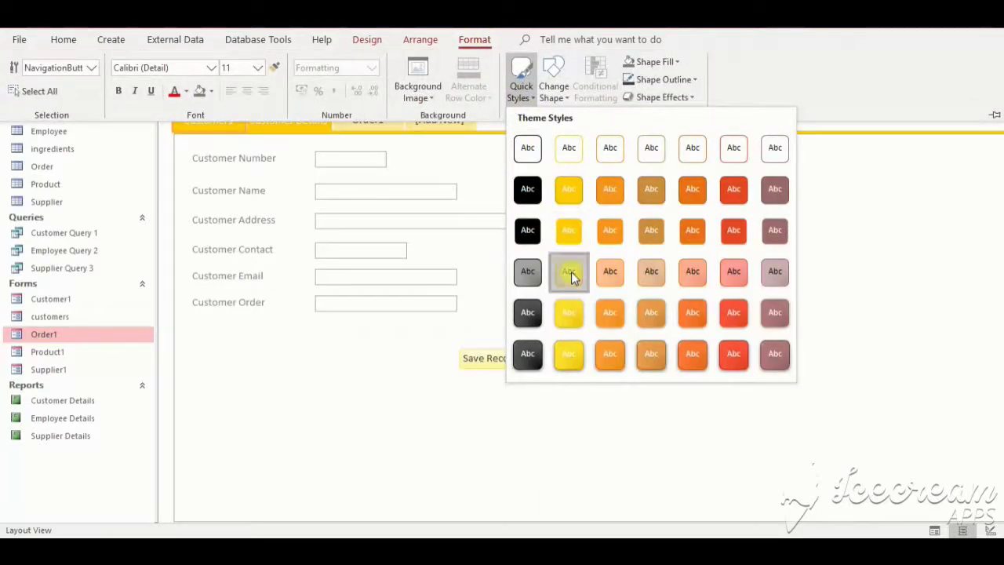
left_click(570, 273)
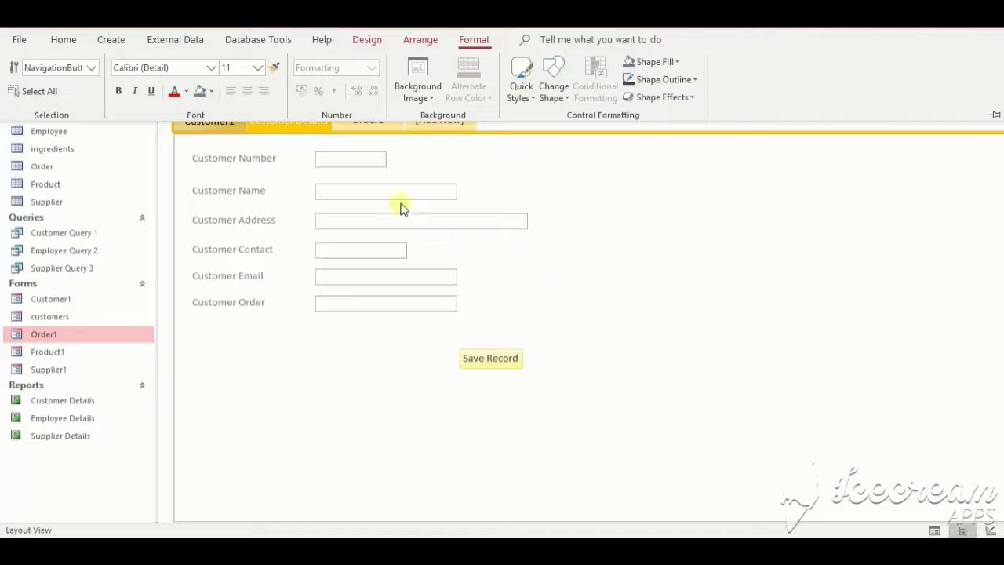
Apply the pale yellow Quick Style from the fourth row of theme styles to the Customer Details navigation tab
left_click(295, 129)
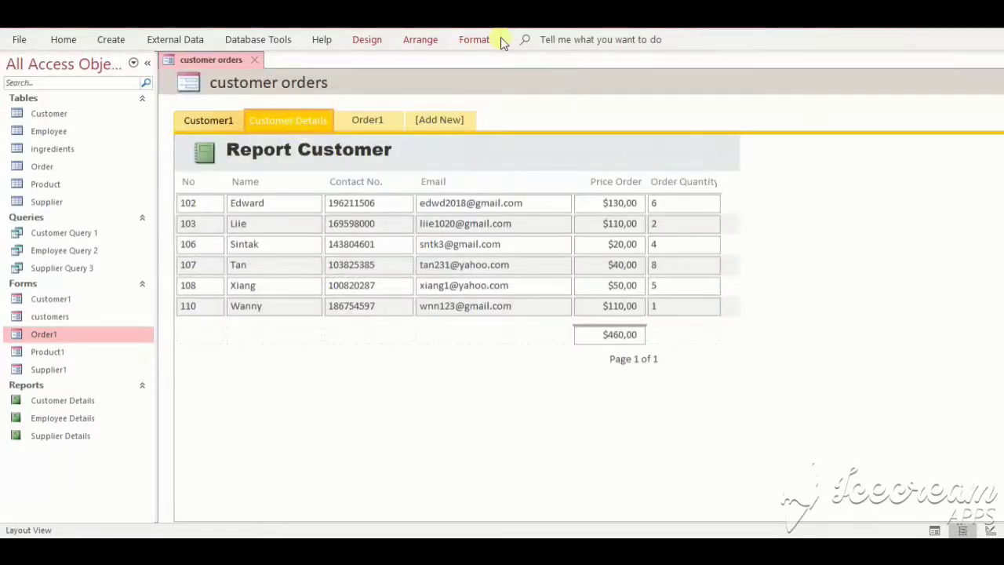
left_click(477, 41)
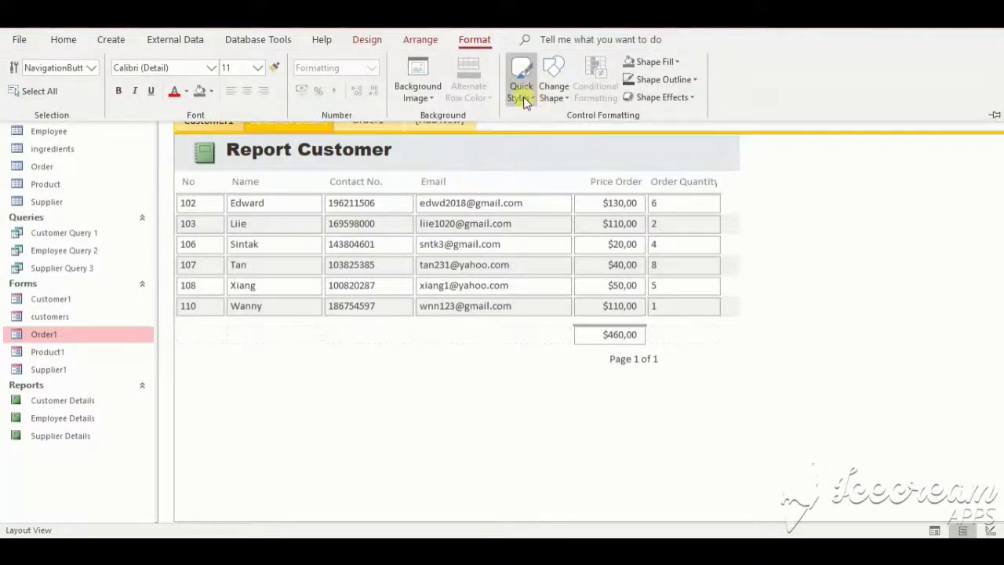
left_click(522, 85)
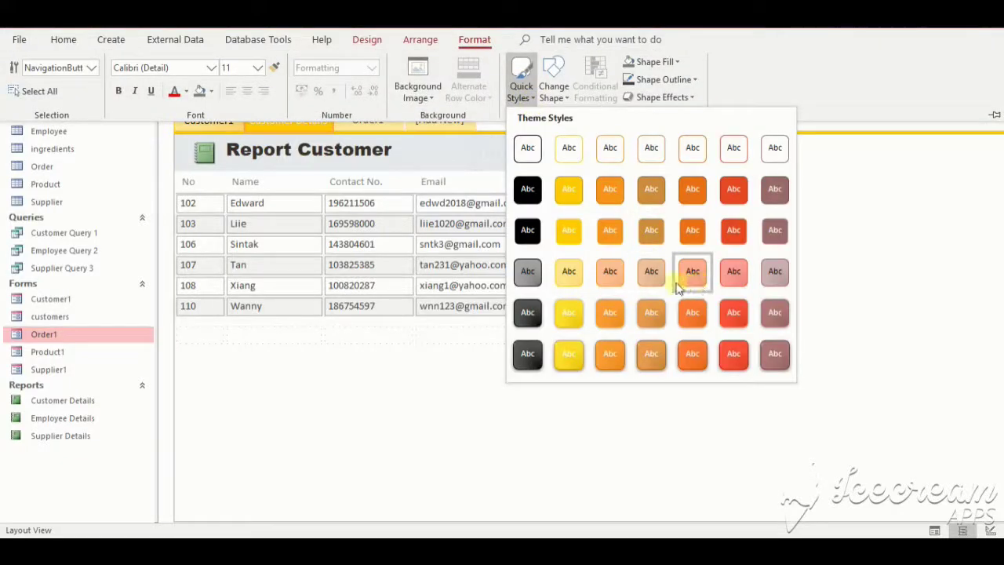
left_click(569, 276)
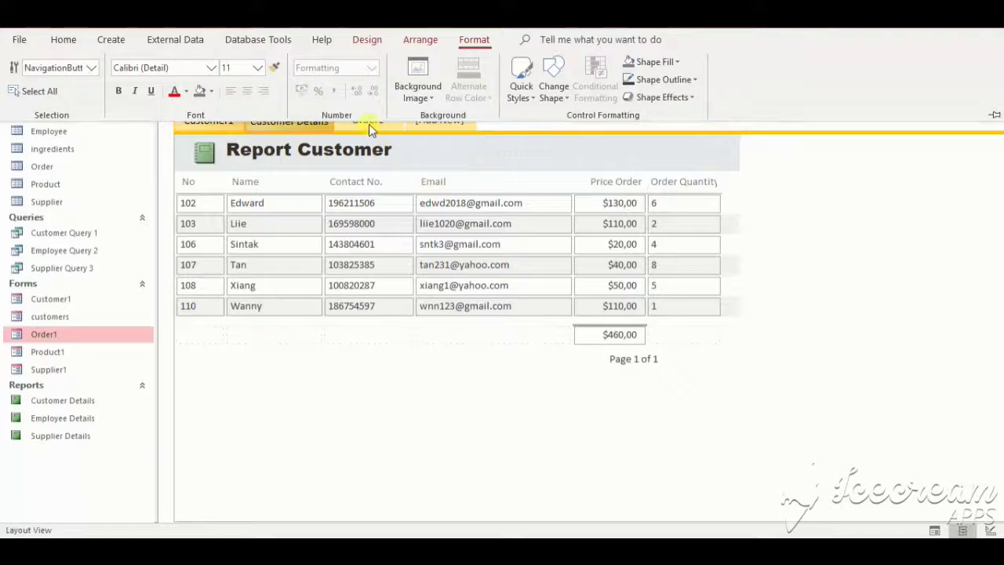
Give the Order1 navigation tab the same pale yellow fourth-row Quick Style and return to the Customer Details tab
left_click(369, 124)
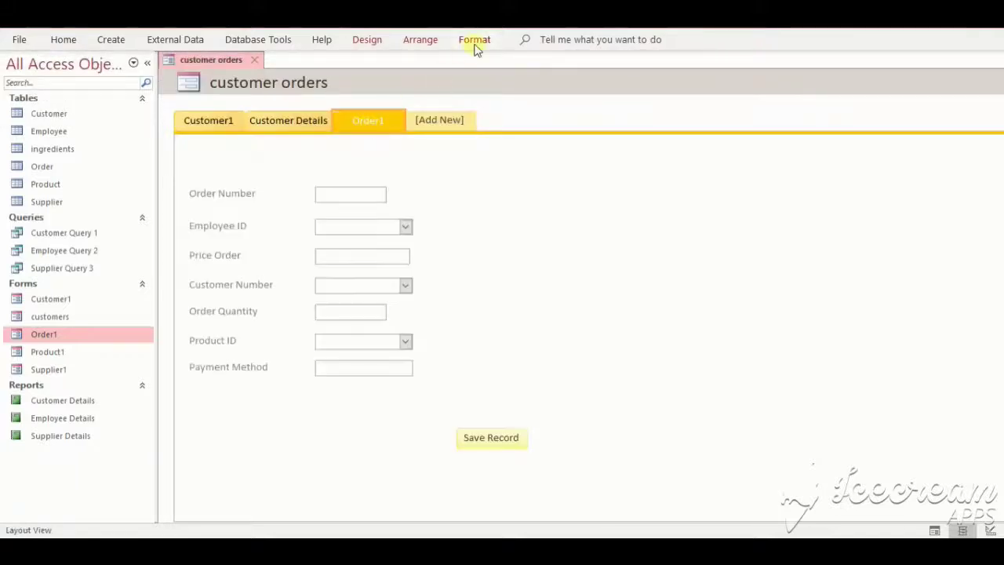
left_click(474, 41)
left_click(522, 93)
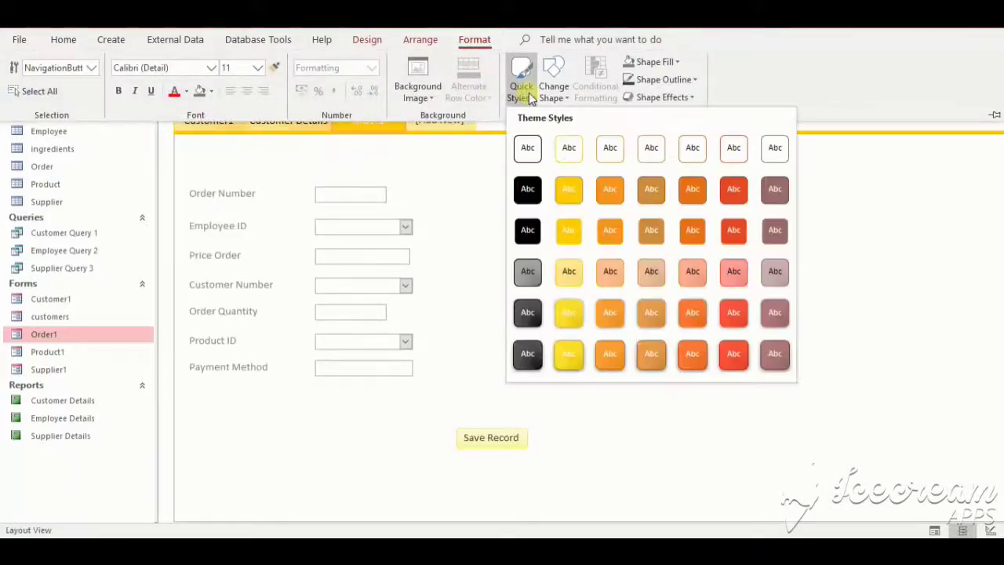
left_click(574, 271)
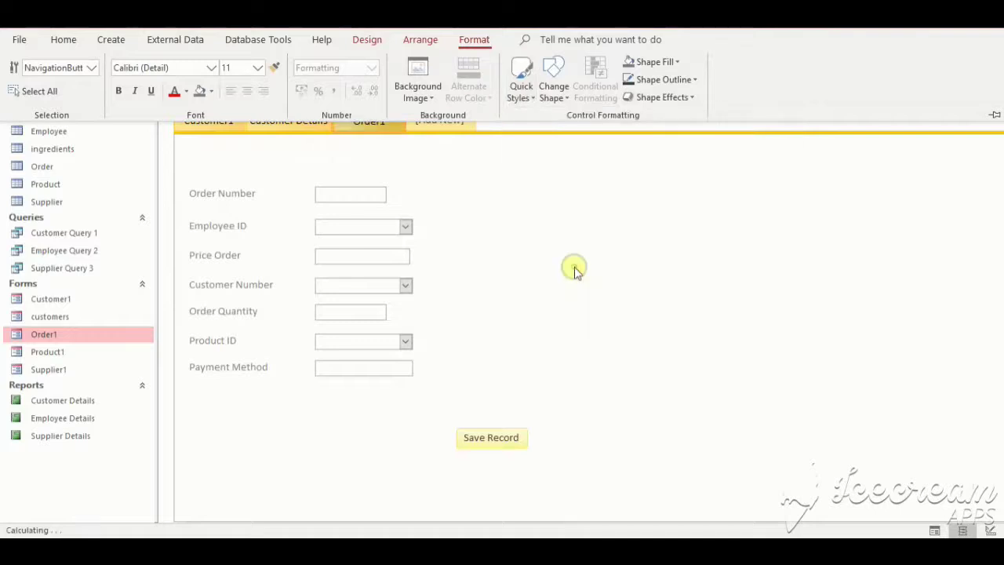
left_click(436, 177)
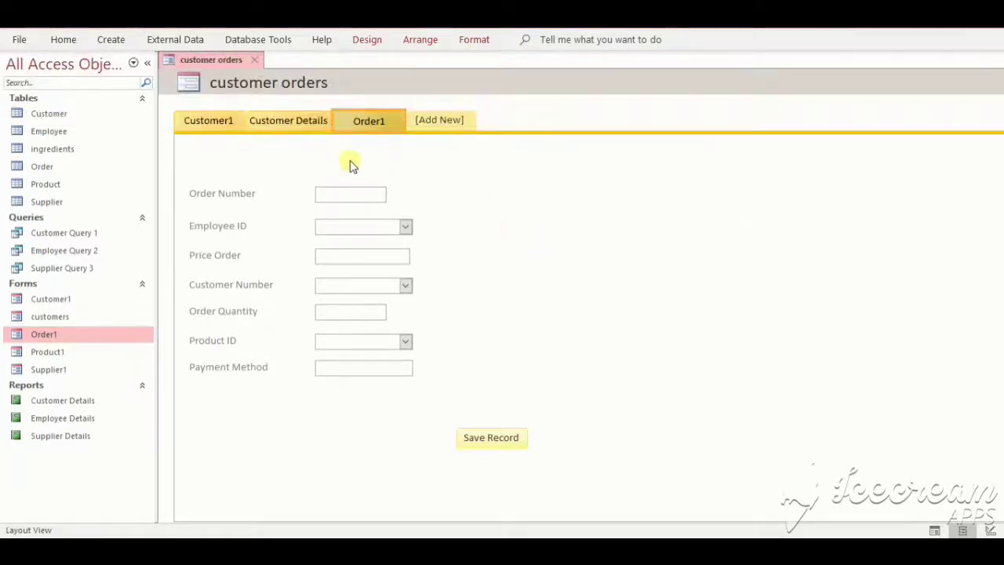
left_click(314, 120)
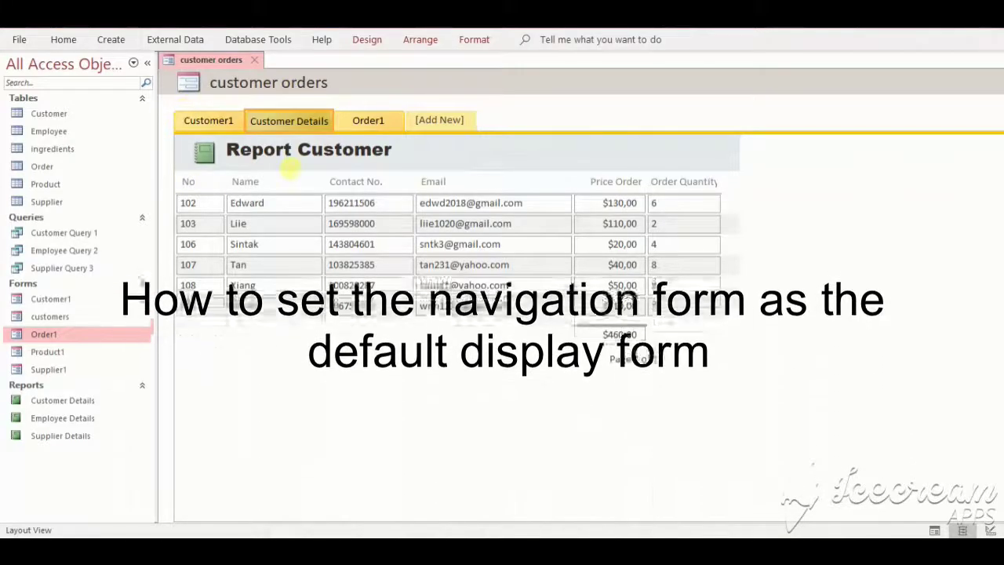
Set the current database's display form to customers in the Access options
left_click(20, 40)
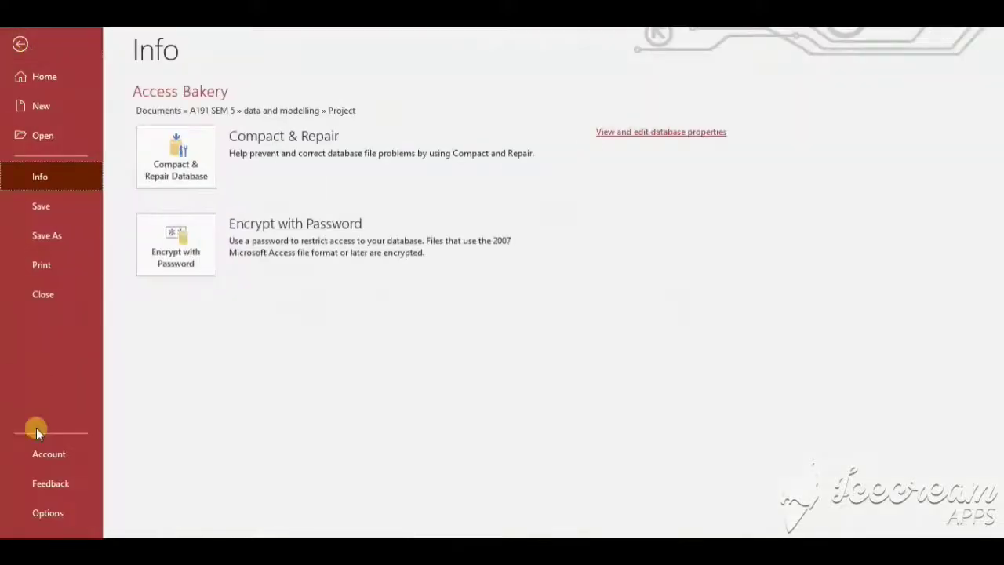
left_click(40, 513)
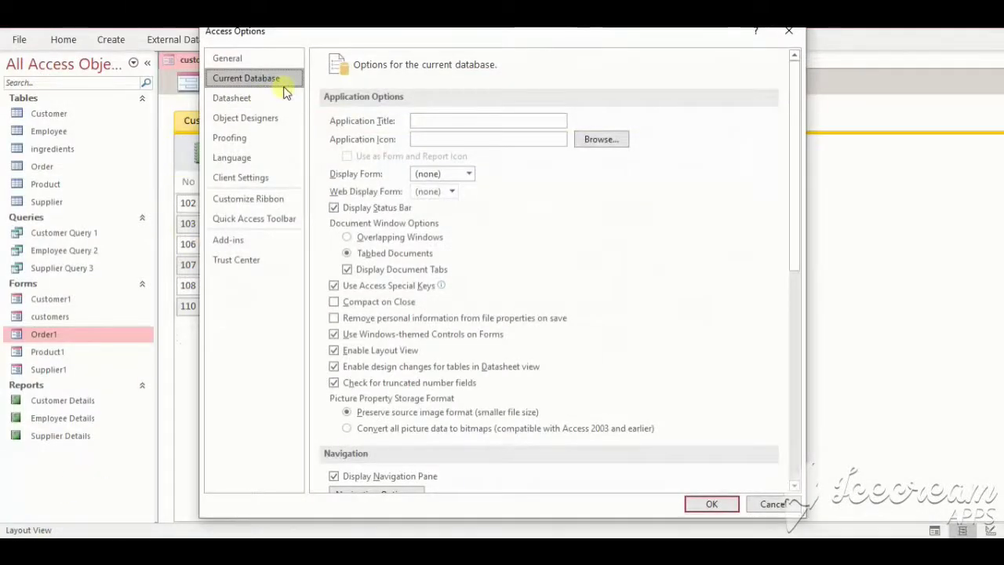
left_click(469, 173)
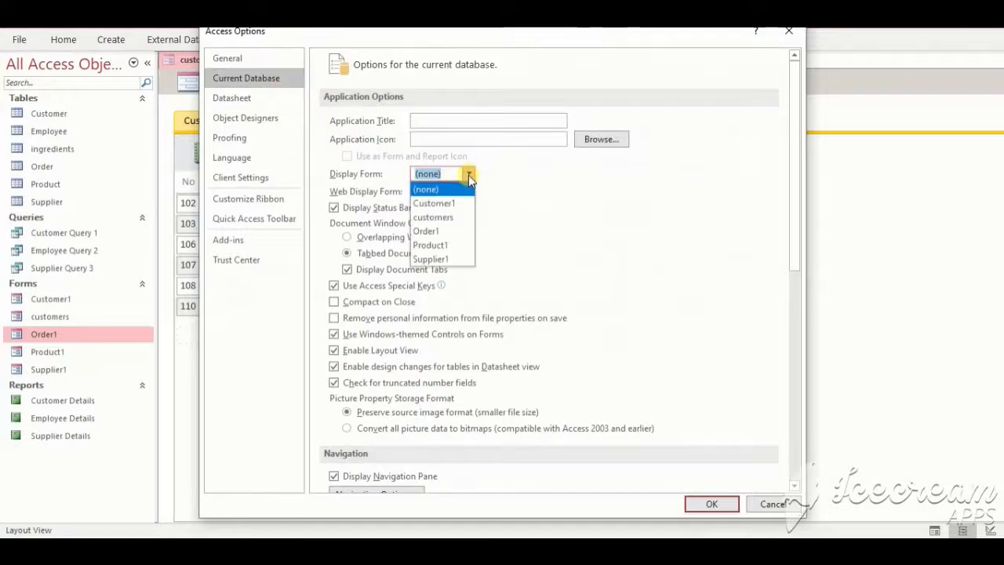
left_click(446, 217)
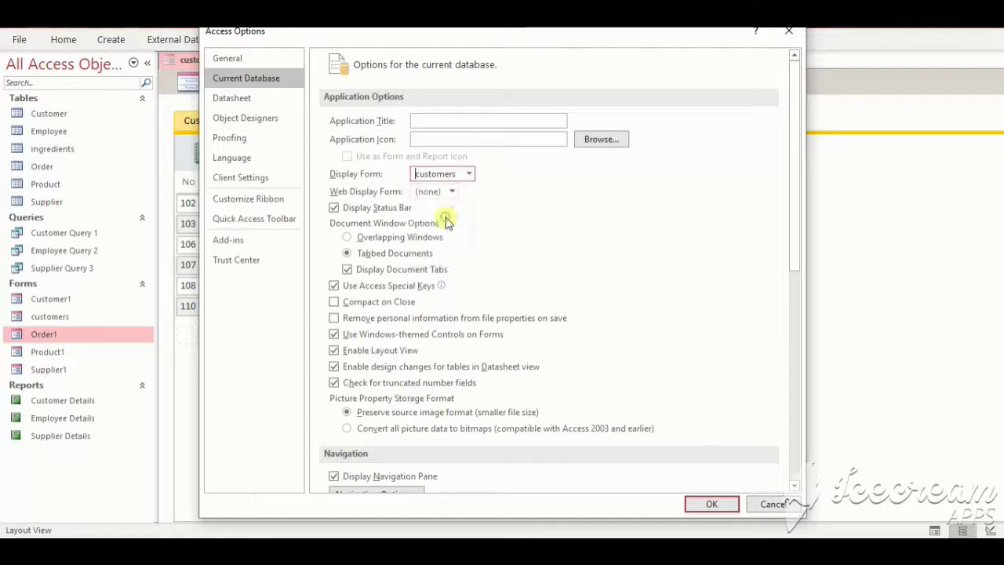
left_click(715, 505)
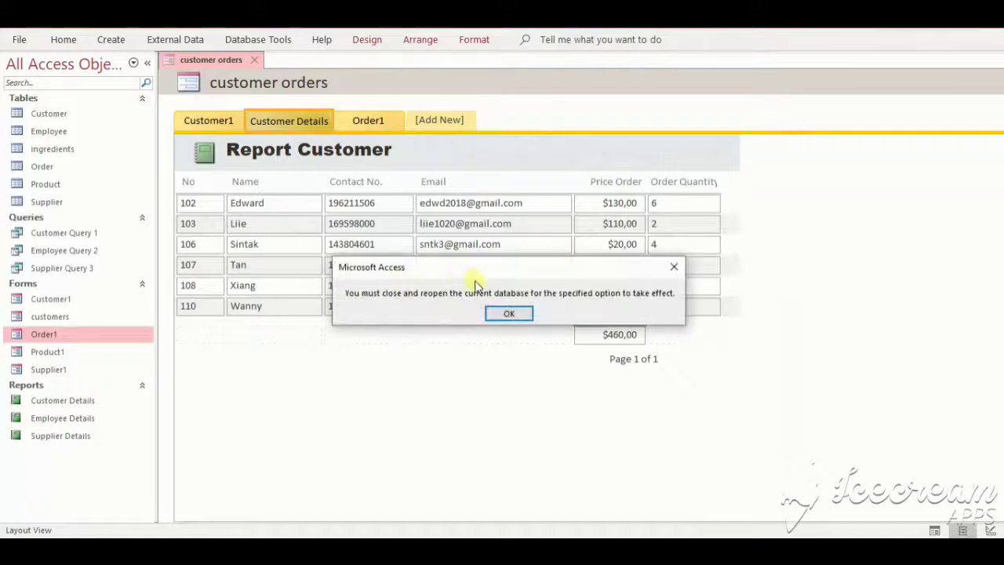
left_click(509, 316)
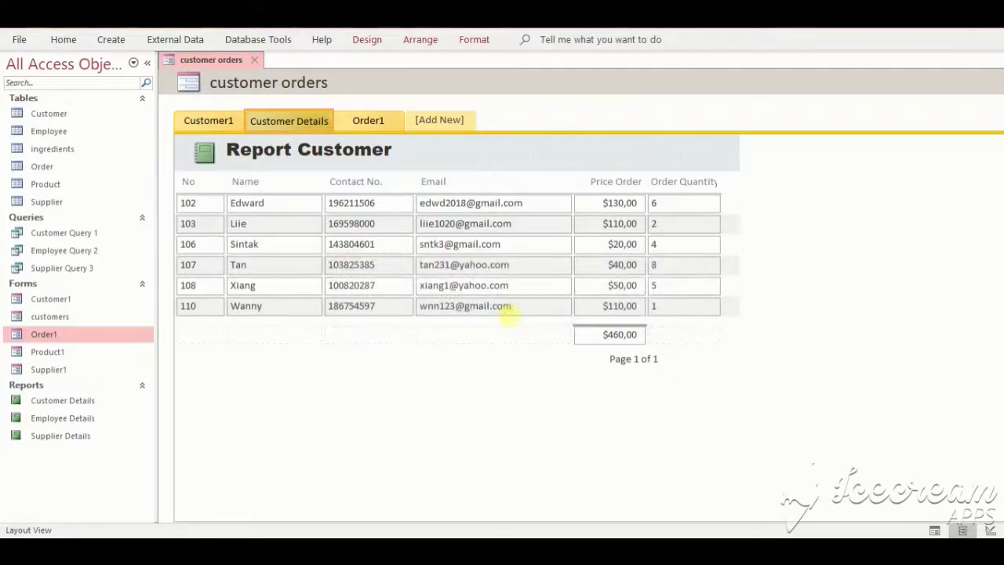
Close the database, saving the design changes to the customers form
left_click(28, 39)
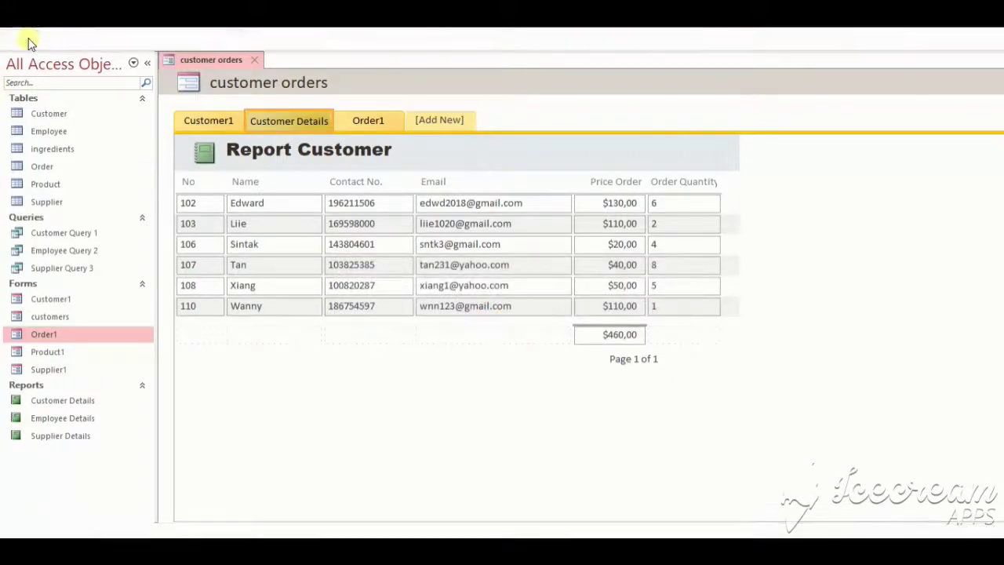
left_click(32, 290)
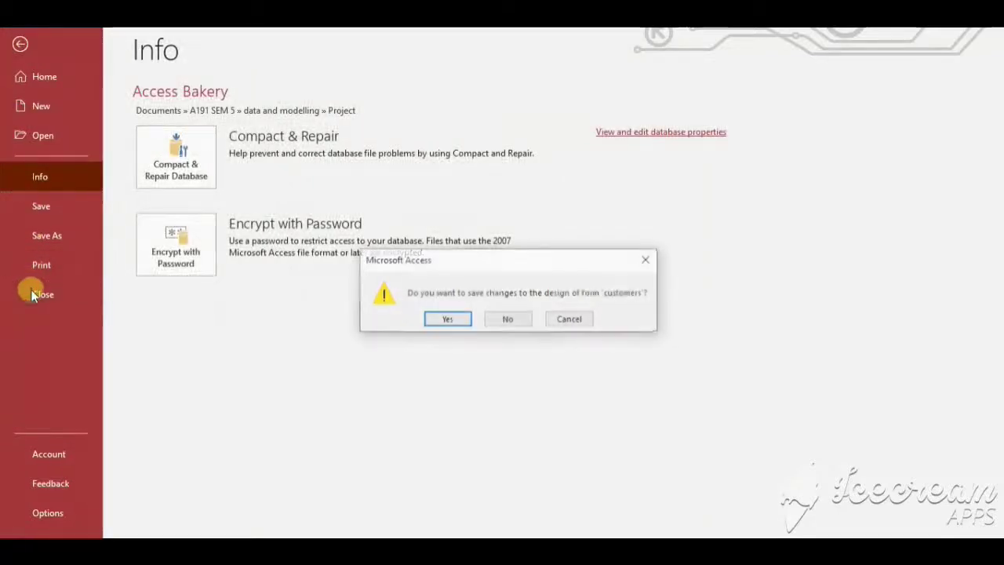
left_click(447, 319)
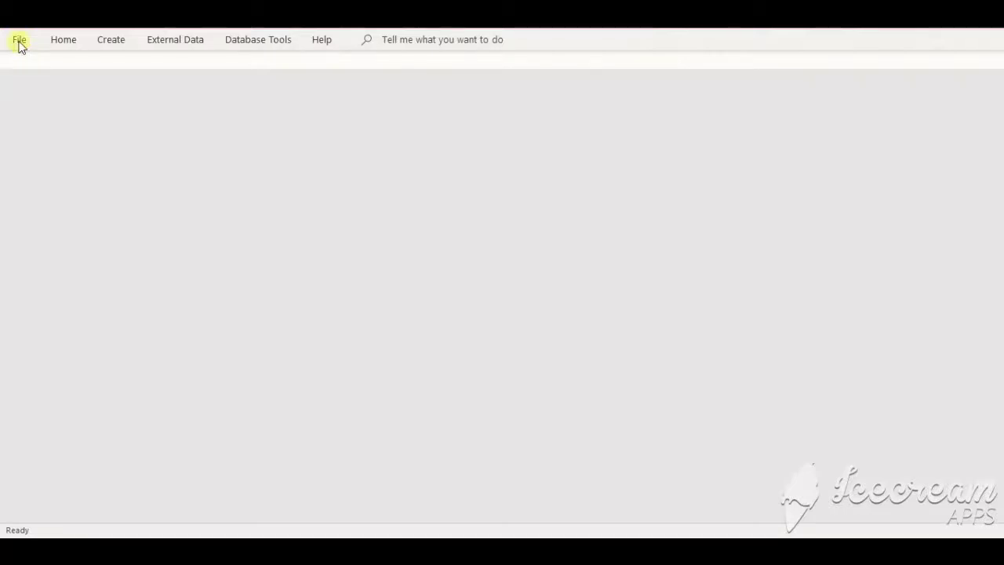
Reopen the Access Bakery database from the recent files
left_click(20, 41)
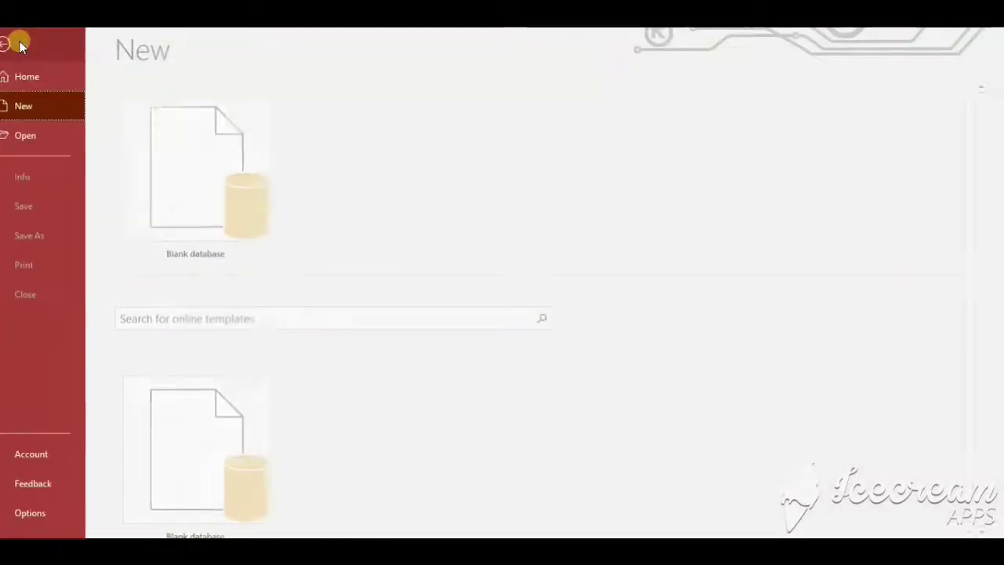
left_click(51, 134)
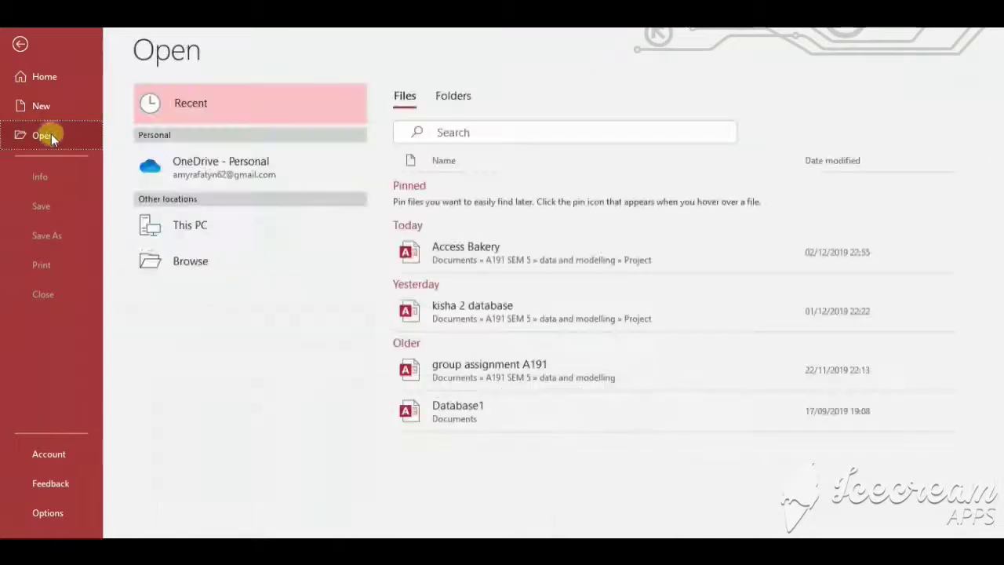
left_click(494, 246)
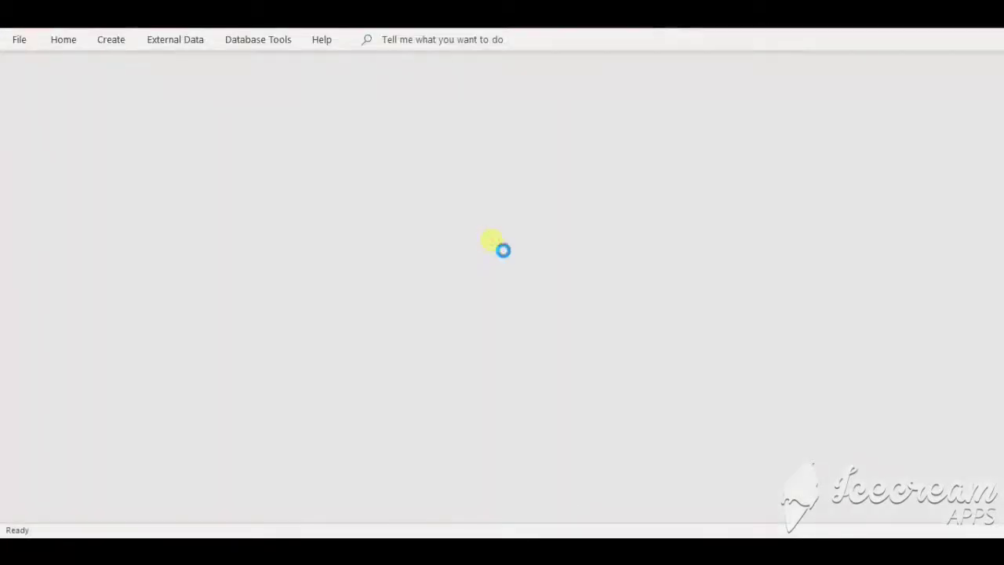